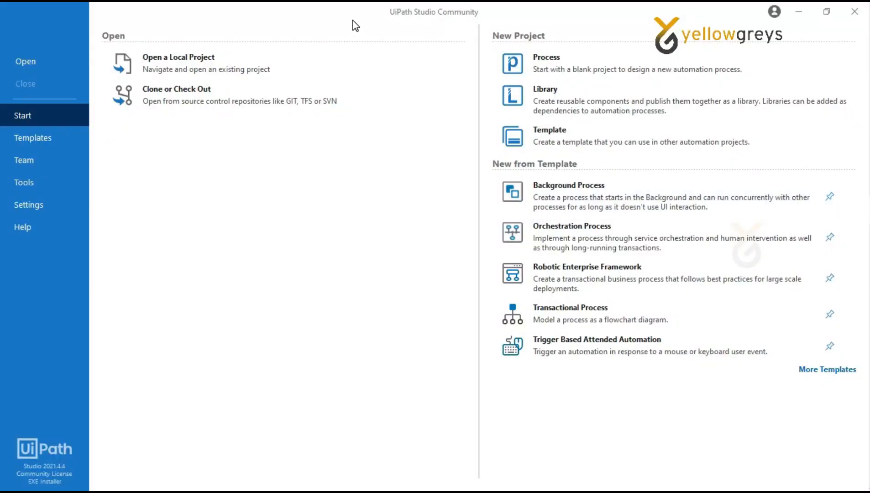
# - Install the UiPath browser extension for Chrome and dismiss the setup confirmation
pyautogui.click(16, 182)
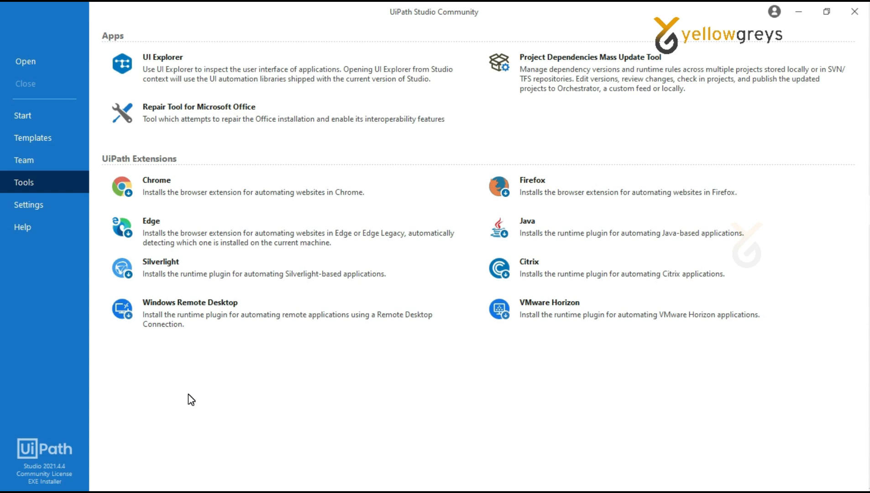
pyautogui.click(181, 200)
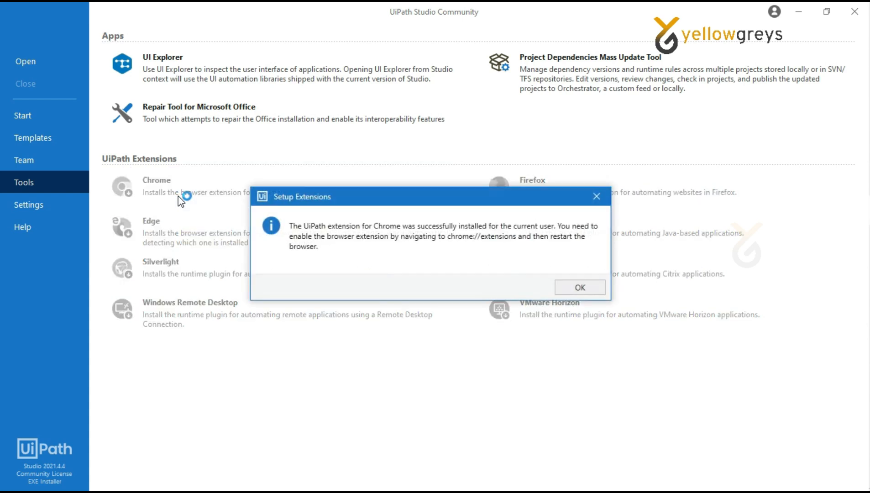
pyautogui.moveTo(340, 194); pyautogui.dragTo(278, 160)
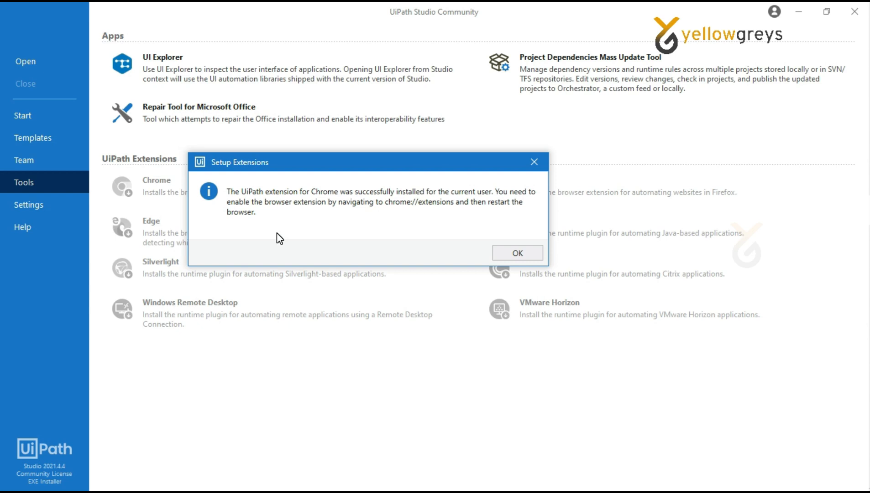
pyautogui.click(511, 253)
# - Launch Google Chrome and enable the UiPath Web Automation extension on its extension management page
pyautogui.press('super')
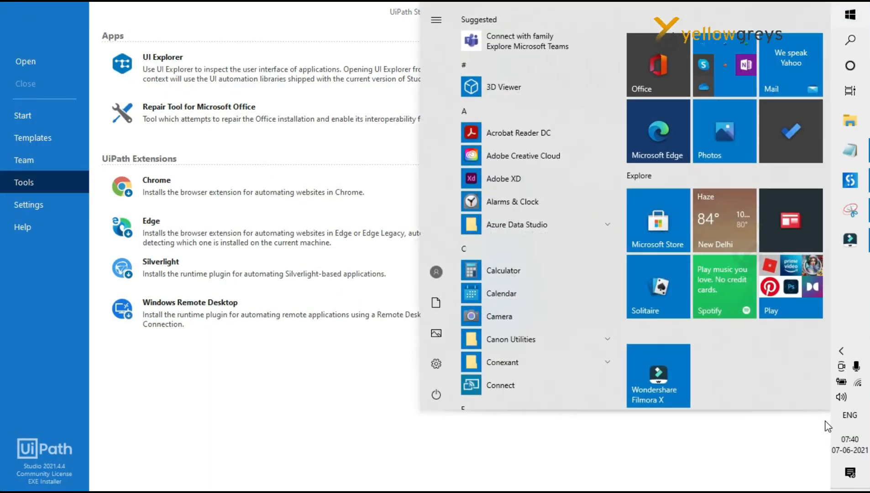
pyautogui.write('chrom')
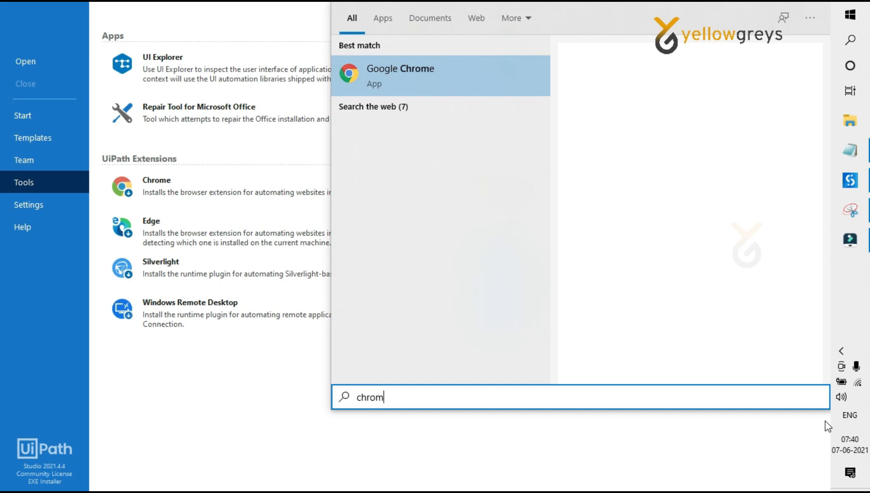
pyautogui.write('e')
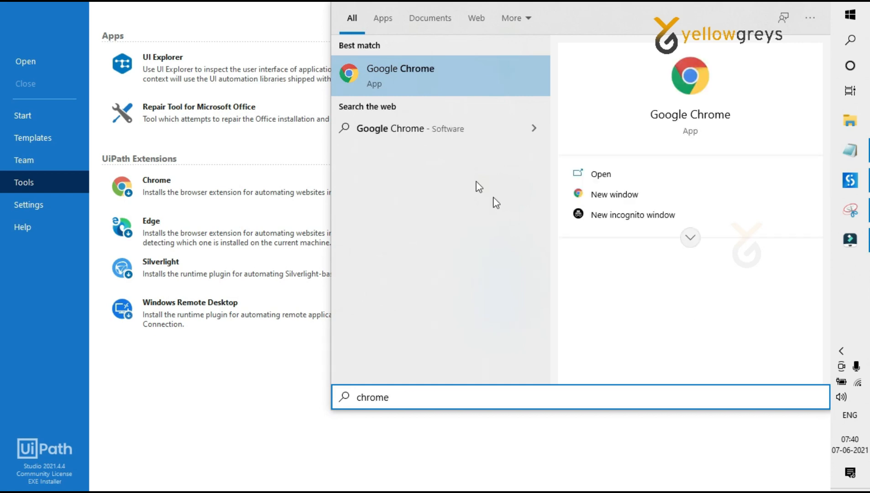
pyautogui.click(430, 81)
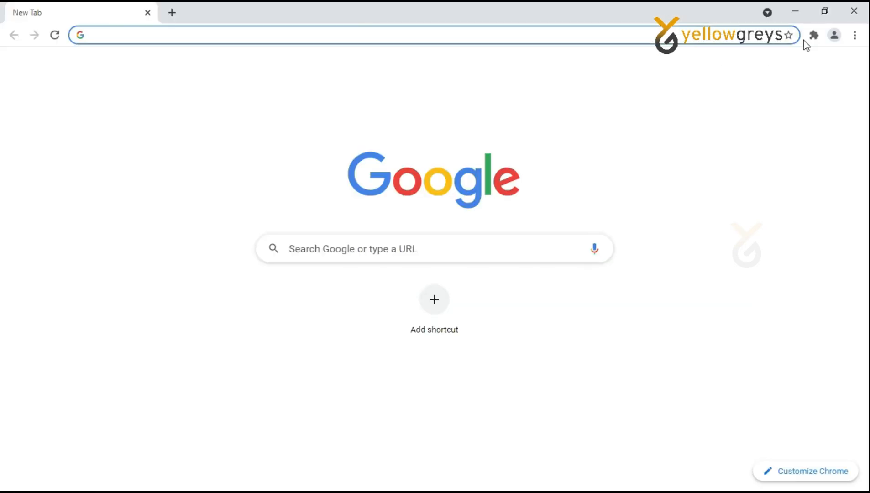
pyautogui.click(813, 35)
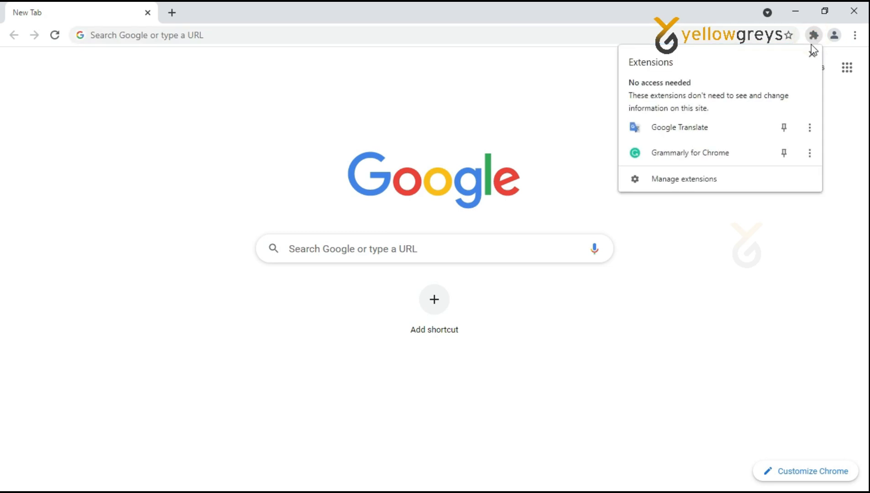
pyautogui.click(709, 181)
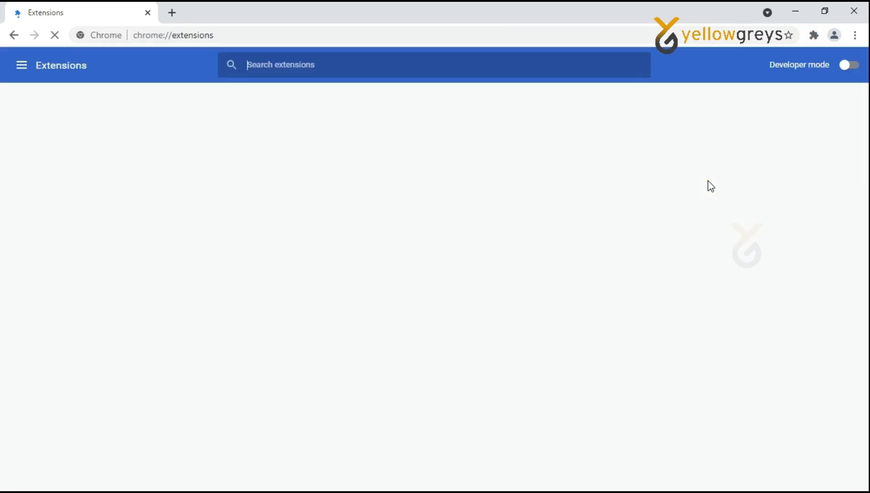
pyautogui.click(802, 185)
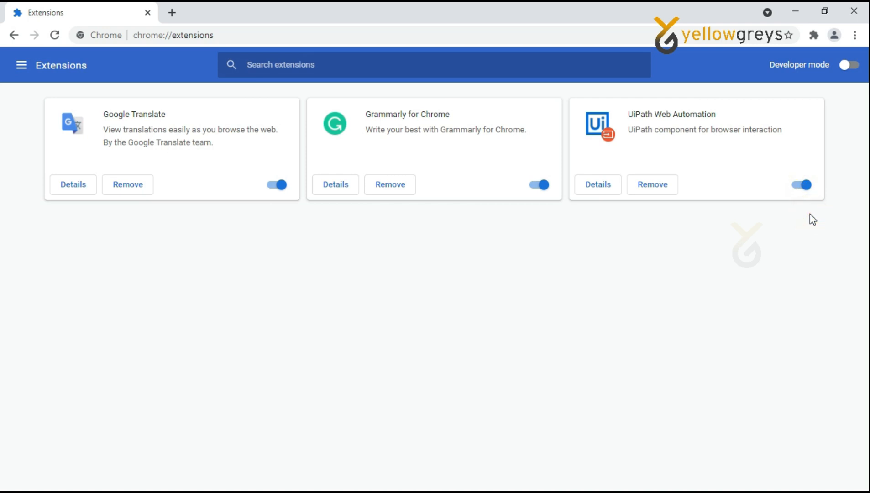
# - Restart Google Chrome by closing its window and launching the browser again
pyautogui.click(854, 12)
pyautogui.press('super')
pyautogui.write('chrome')
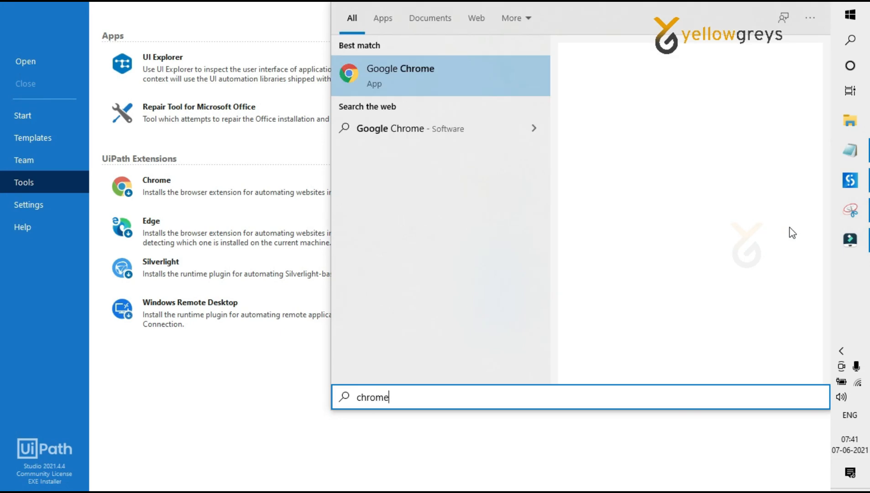
pyautogui.press('Return')
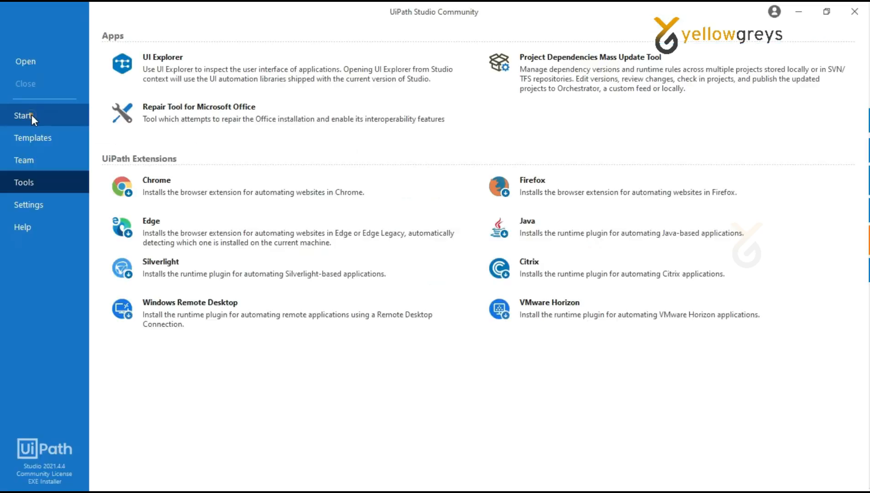
# - In UiPath Studio, create a blank process named Recording, described as "This Project is about practical demo of Web, Image, Native Citrix and Computer Vision"
pyautogui.click(32, 117)
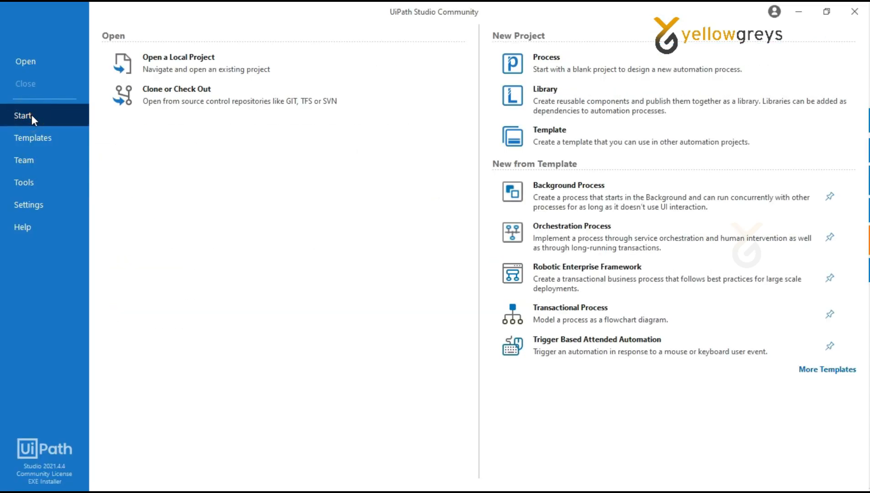
pyautogui.click(616, 70)
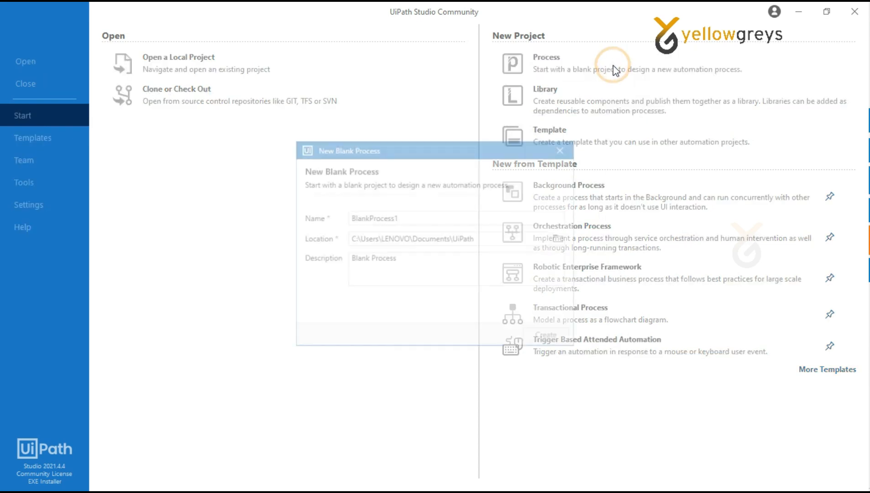
pyautogui.write('Recording')
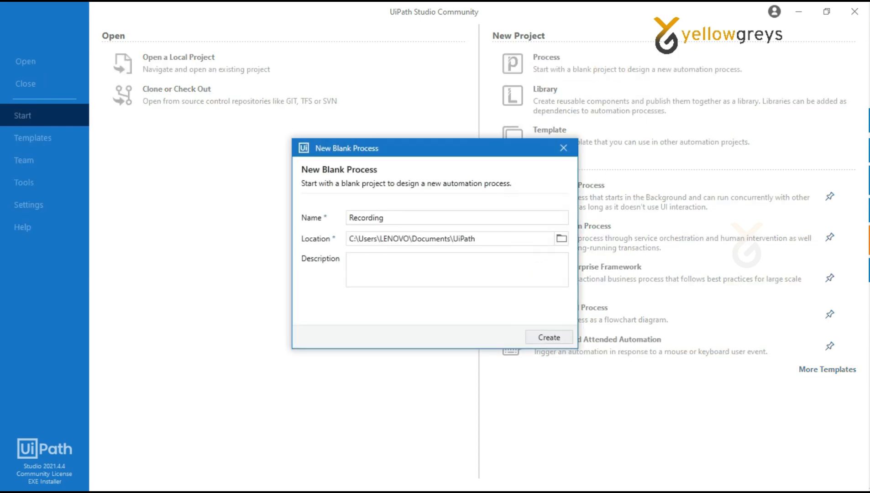
pyautogui.write('This Project is about practical ')
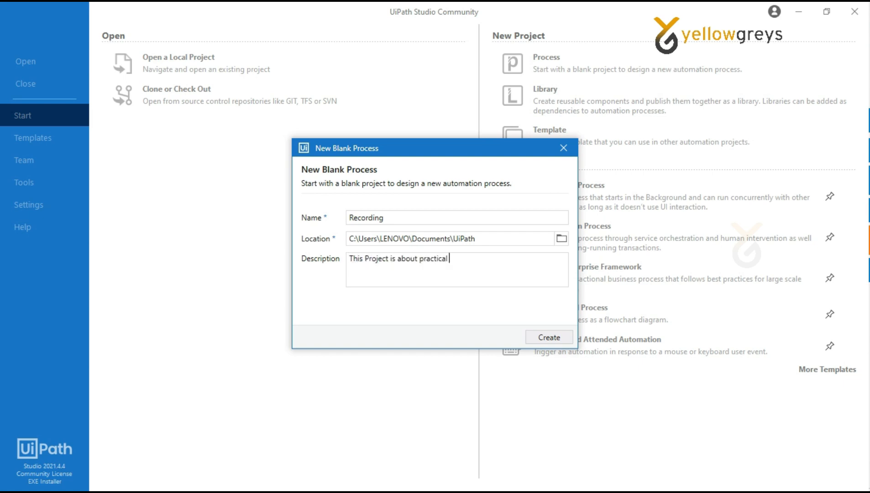
pyautogui.write('demo of Web, Image, Native Citrix')
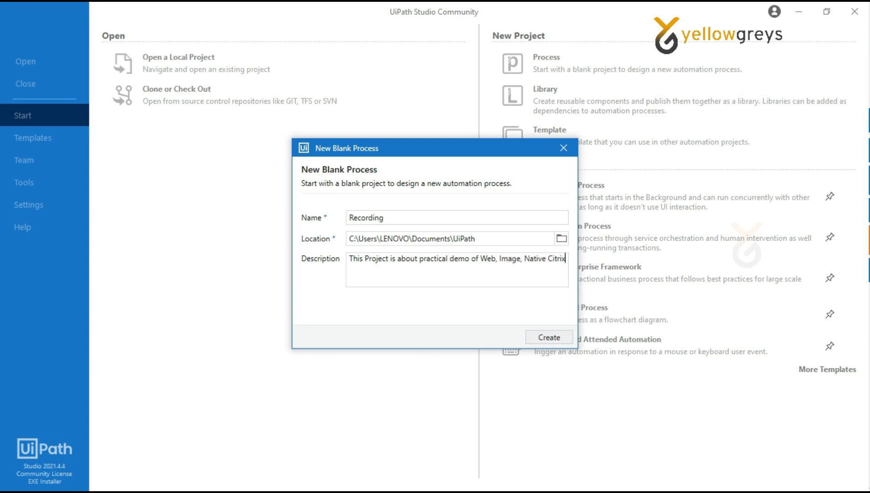
pyautogui.write(' and Computer Vision')
pyautogui.click(559, 337)
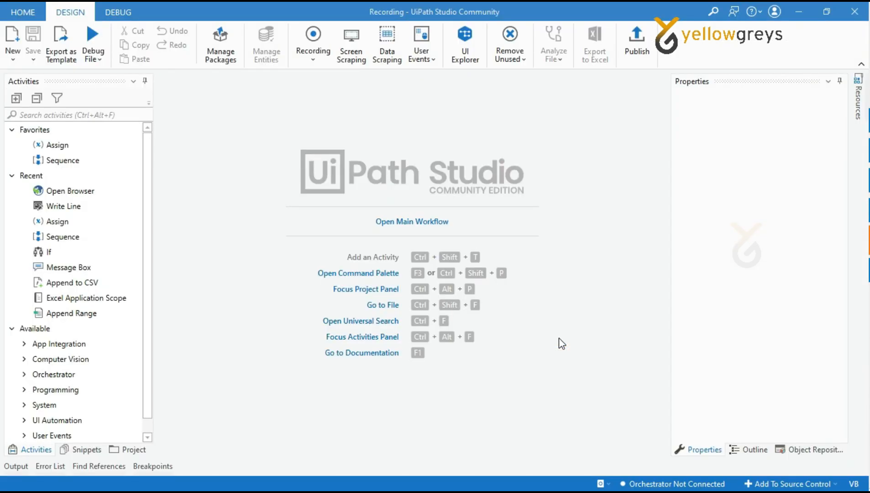
# - Open the main workflow and add a new sequence workflow named Web to the project
pyautogui.click(436, 222)
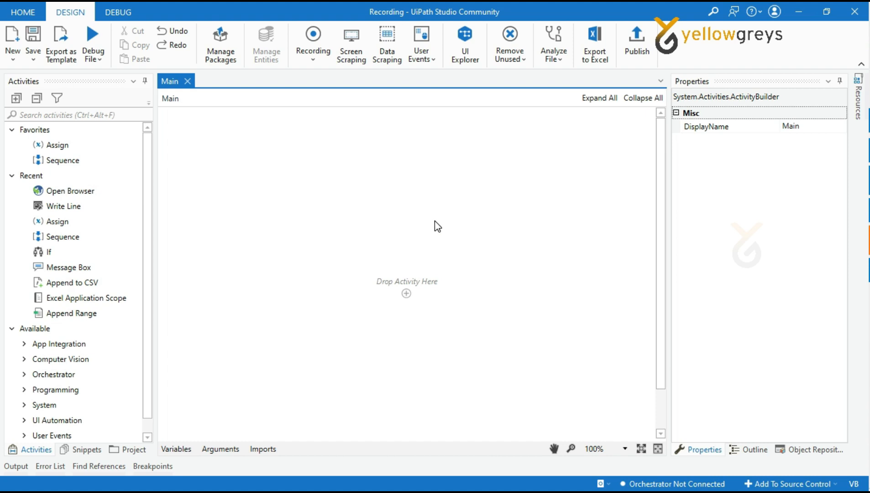
pyautogui.click(13, 61)
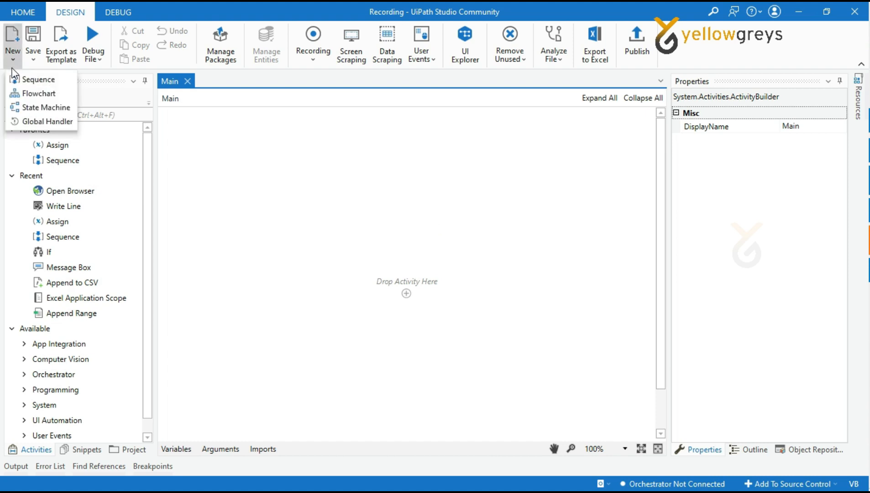
pyautogui.click(38, 81)
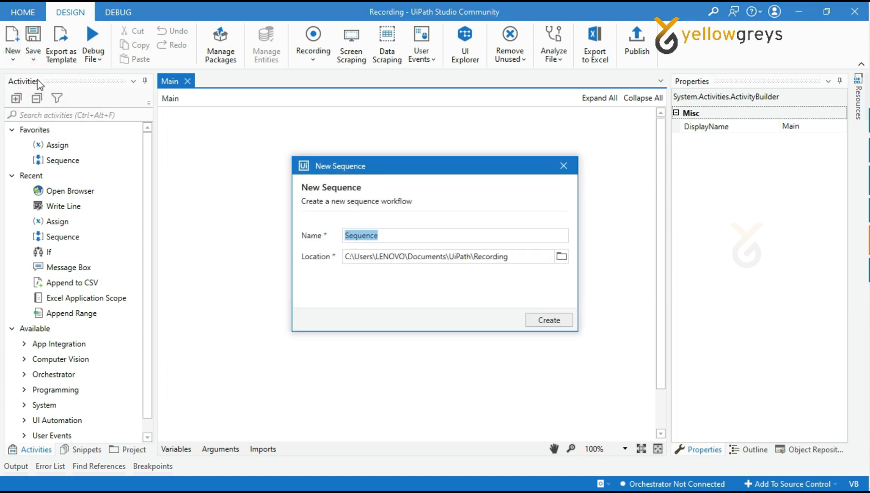
pyautogui.write('Web')
pyautogui.click(528, 320)
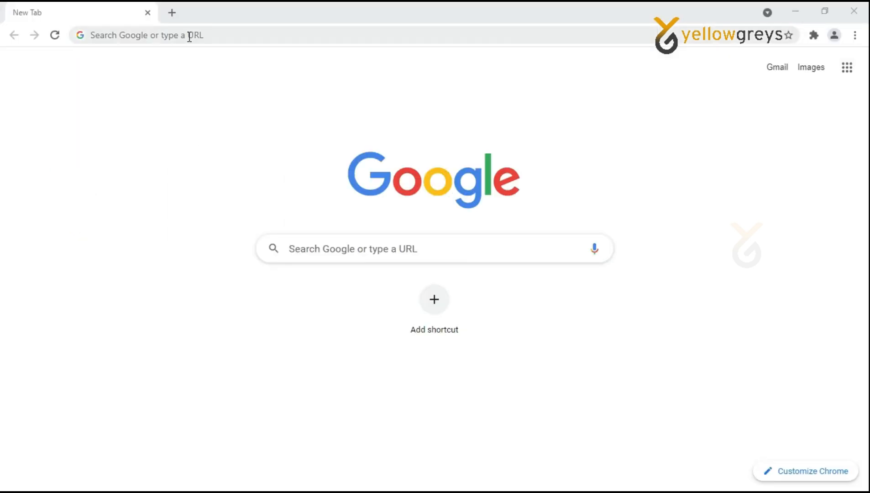
pyautogui.click(190, 35)
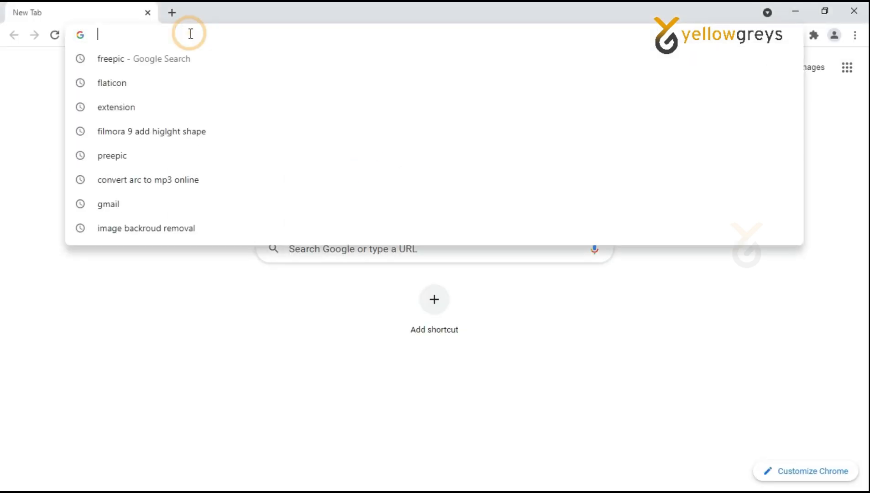
pyautogui.write('https://www.amazon.com/')
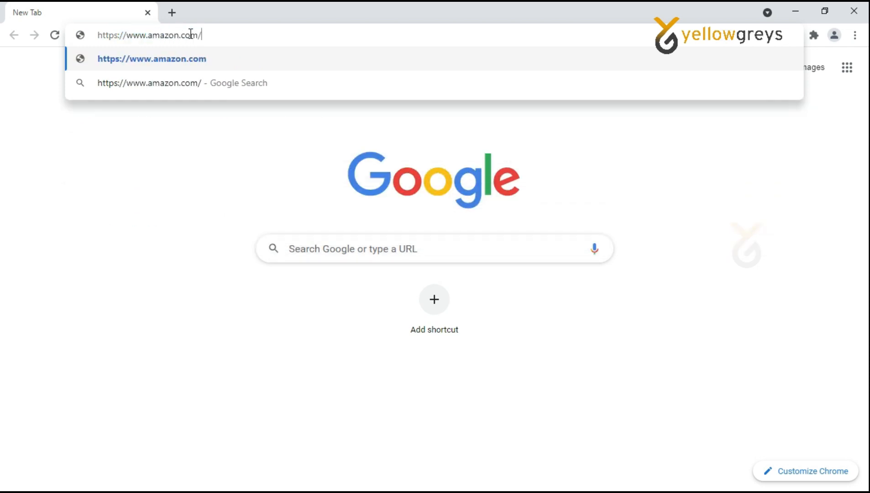
pyautogui.press('Return')
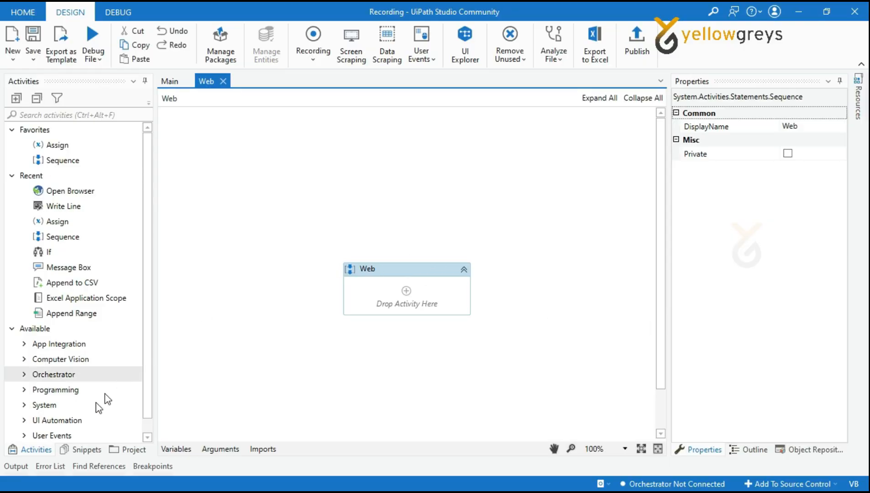
pyautogui.click(25, 454)
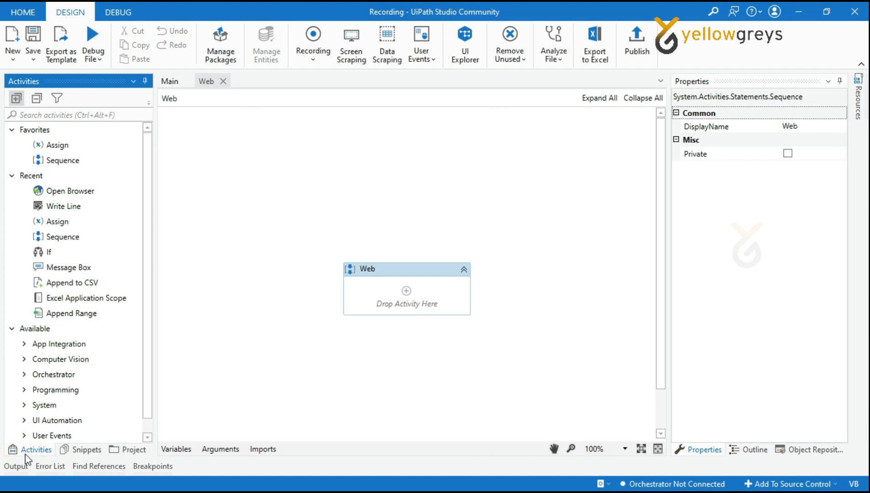
pyautogui.click(58, 196)
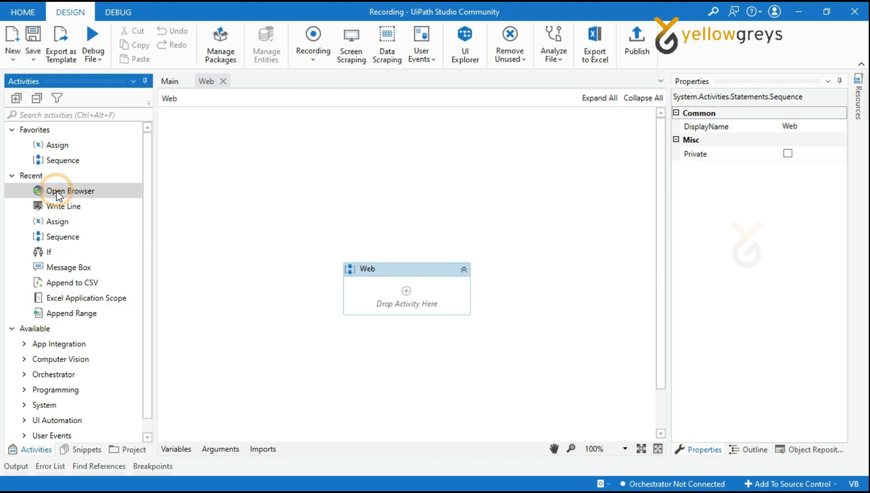
pyautogui.moveTo(59, 195); pyautogui.dragTo(369, 297)
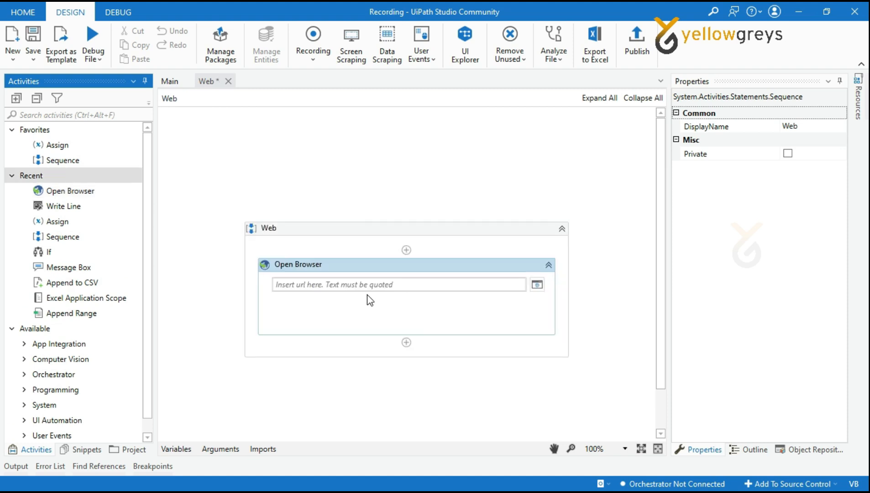
pyautogui.click(379, 265)
pyautogui.write('"')
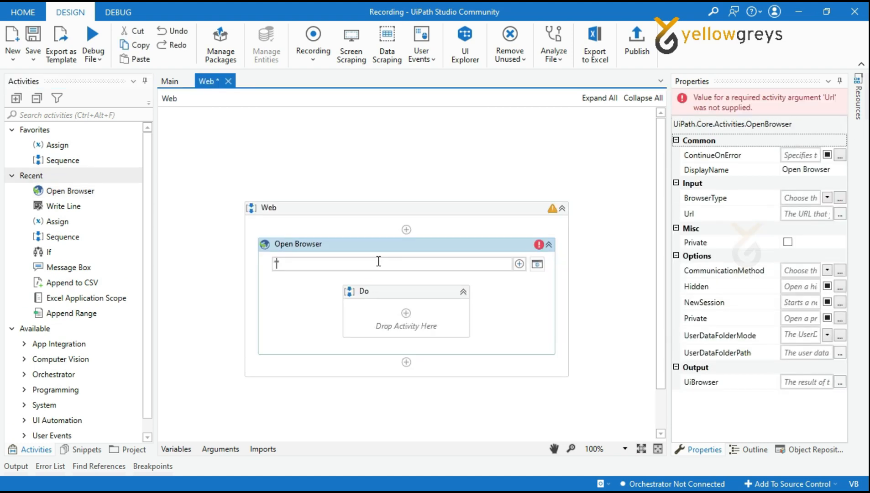
pyautogui.write('https://www.amazon.in')
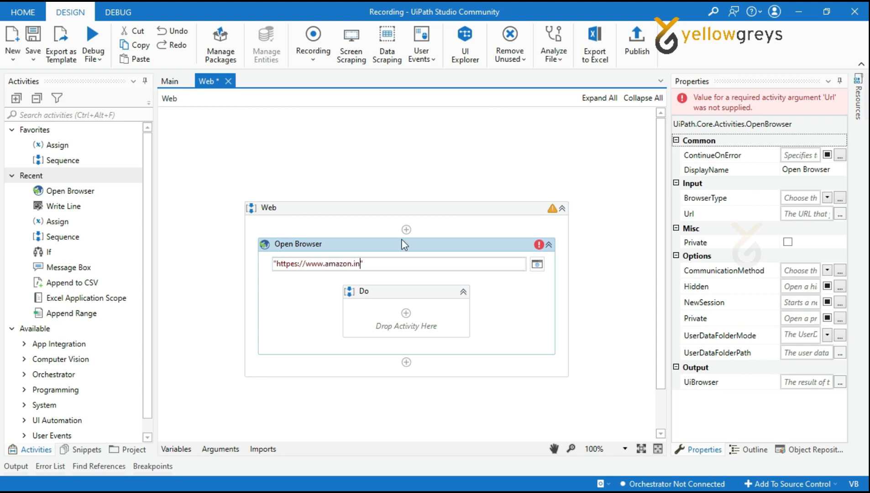
pyautogui.click(473, 244)
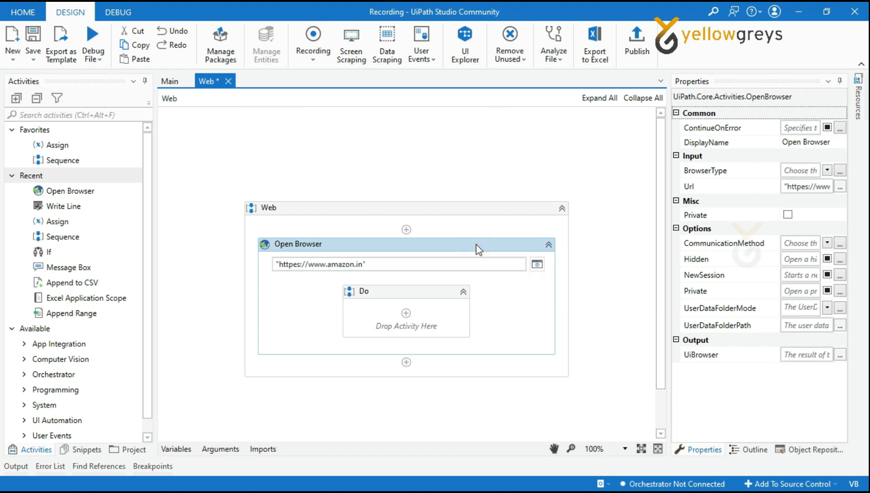
# - Set the browser type of the Open Browser activity to Chrome
pyautogui.click(701, 450)
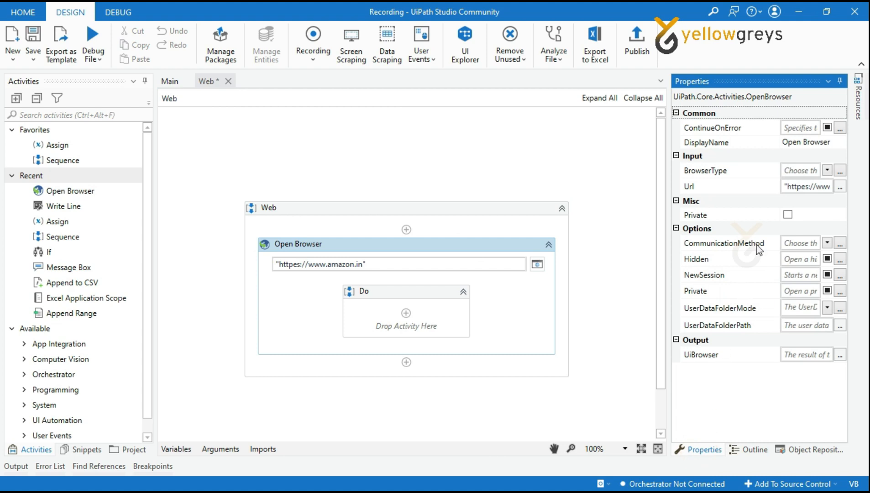
pyautogui.click(828, 170)
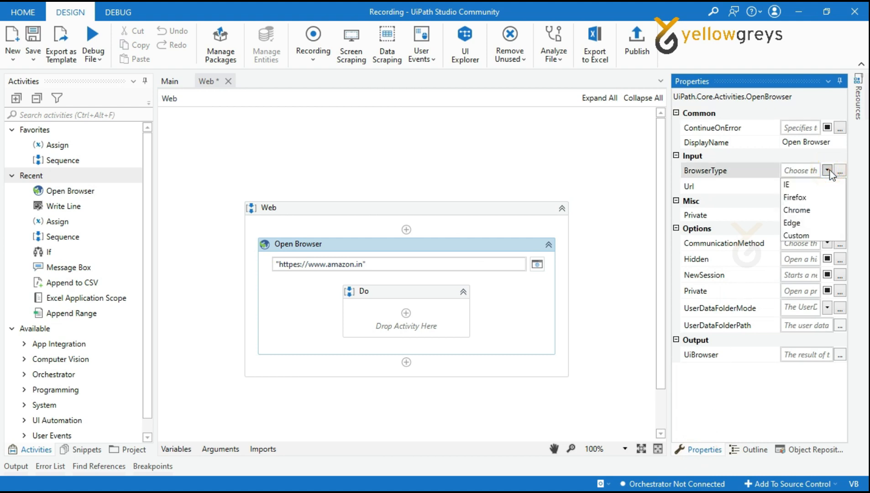
pyautogui.click(822, 211)
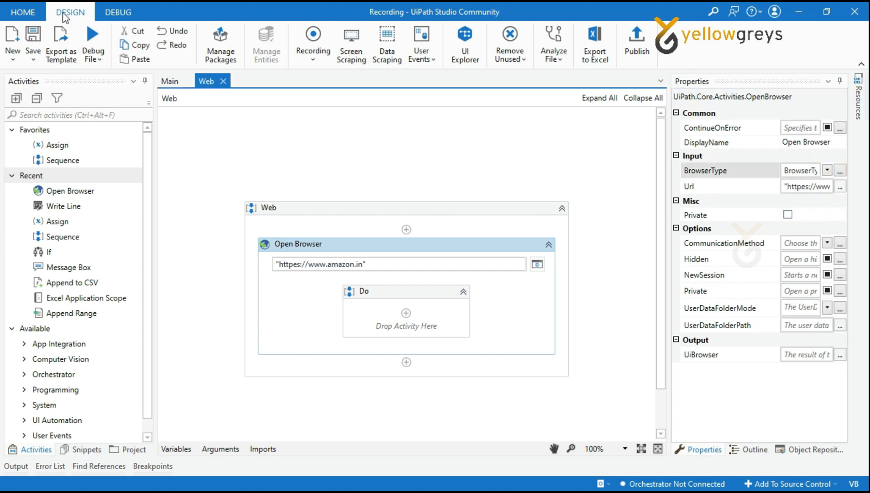
# - Start a Web recording and record entering "iphone" into the search box of the Amazon page in Chrome
pyautogui.click(317, 67)
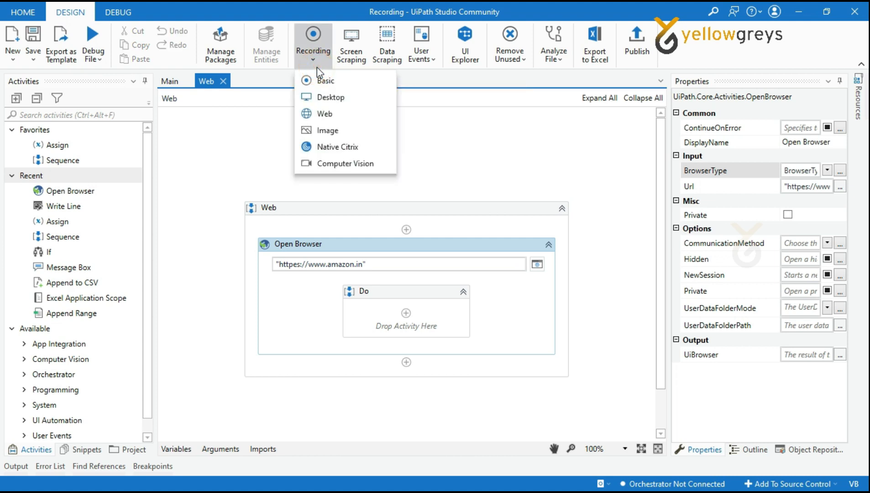
pyautogui.click(322, 115)
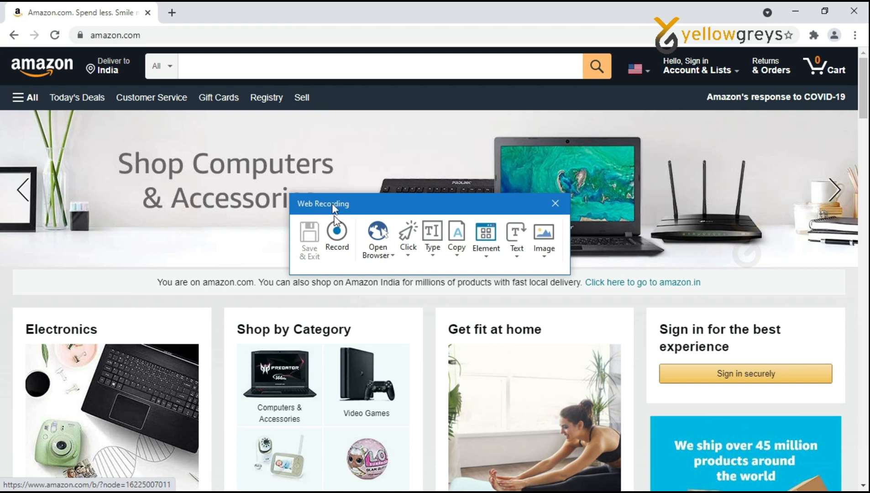
pyautogui.click(337, 243)
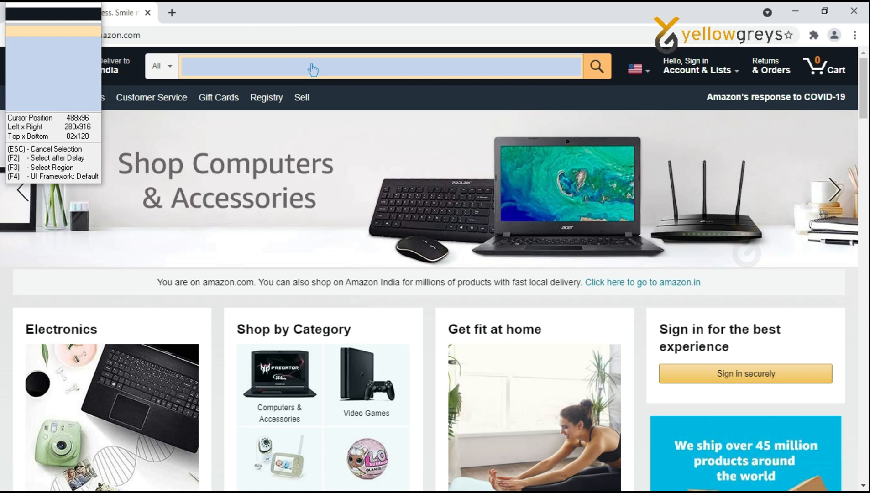
pyautogui.click(313, 69)
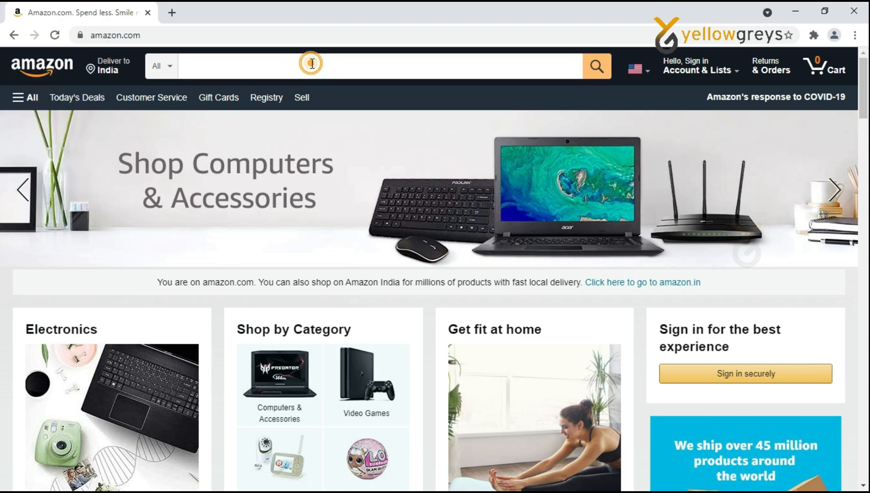
pyautogui.write('iphone')
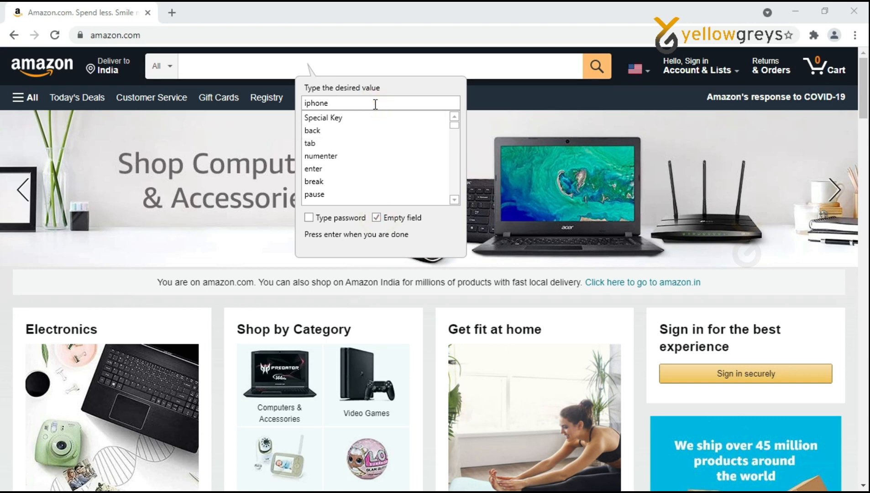
pyautogui.press('Return')
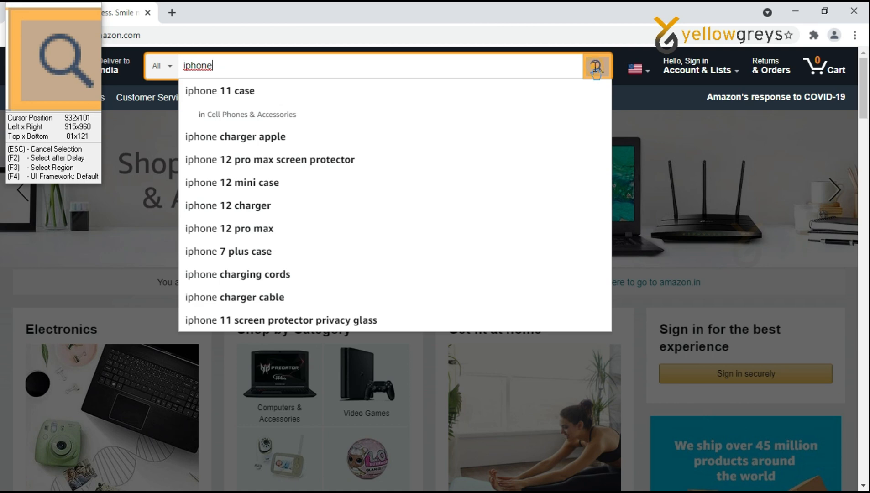
# - Record a click on the Amazon search button, end the capture, and save the recording into the Web workflow
pyautogui.click(596, 69)
pyautogui.click(595, 70)
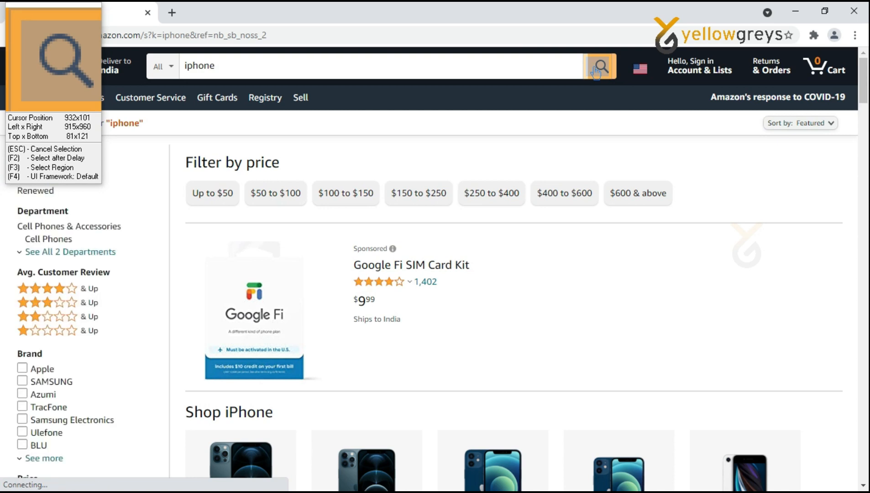
pyautogui.press('Escape')
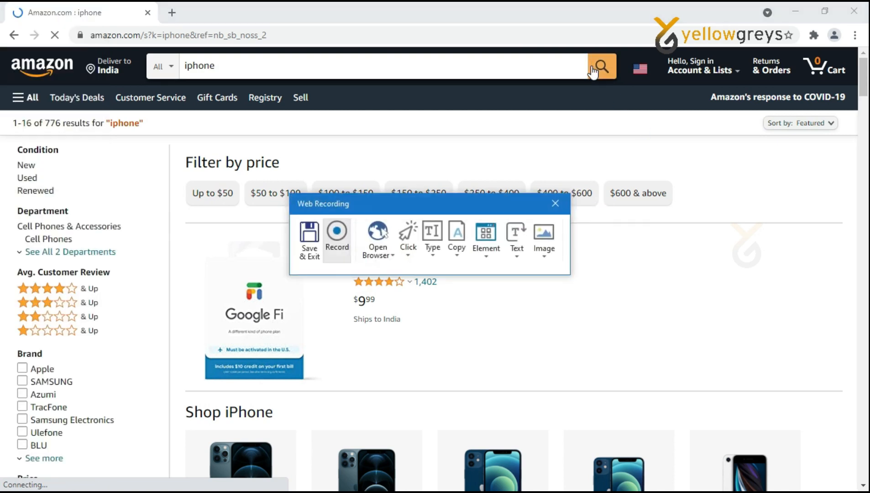
pyautogui.click(305, 246)
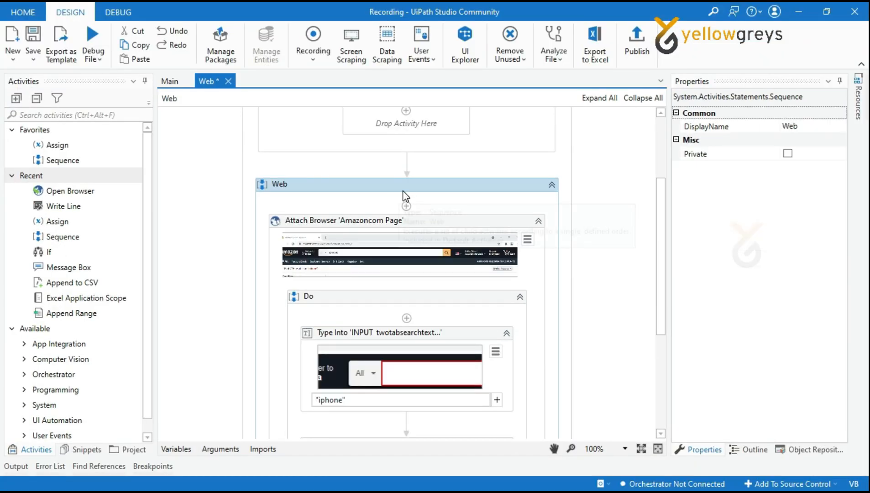
# - Switch to Chrome and close the window showing the Amazon iphone search results
pyautogui.scroll(-3, 458, 196)
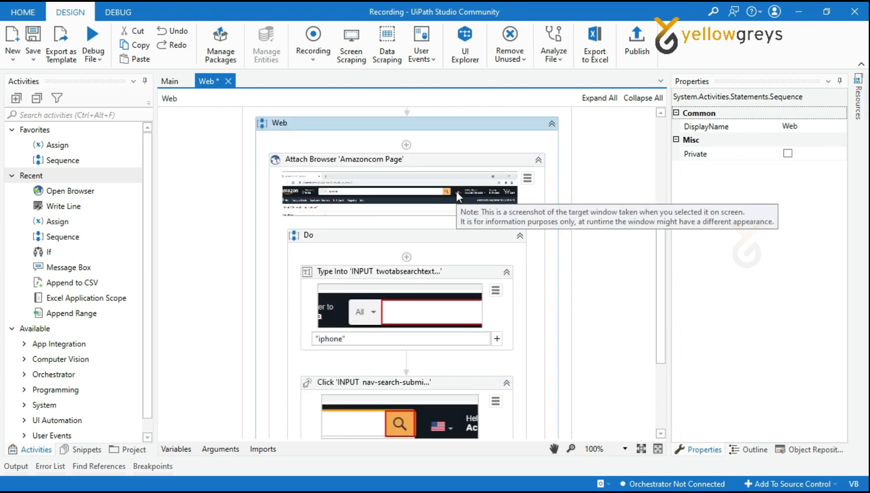
pyautogui.scroll(-5, 521, 226)
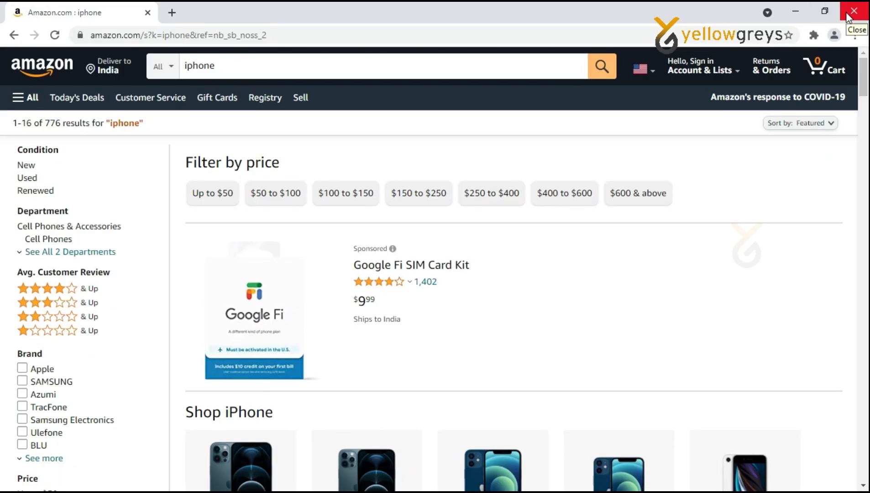
pyautogui.click(847, 14)
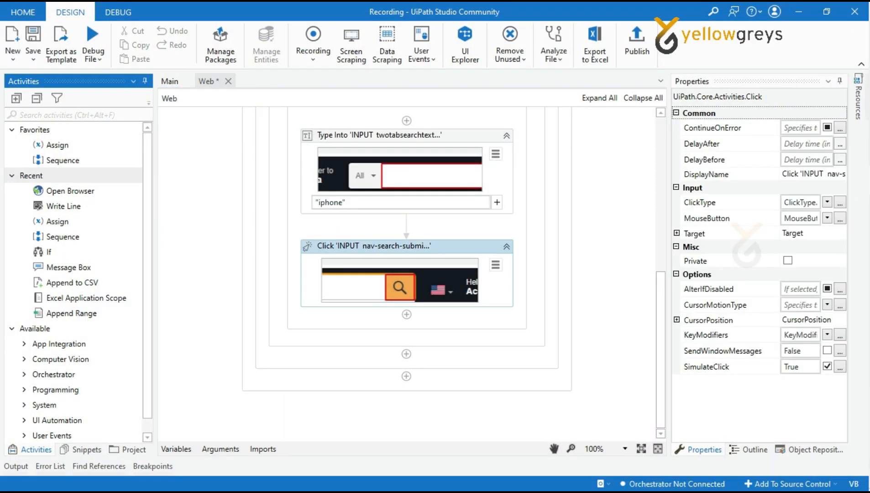
# - Find the Close Tab activity and add it after the recorded search-button Click in the Attach Browser's Do sequence
pyautogui.hotkey('ctrl', 'alt', 'f')
pyautogui.write('close')
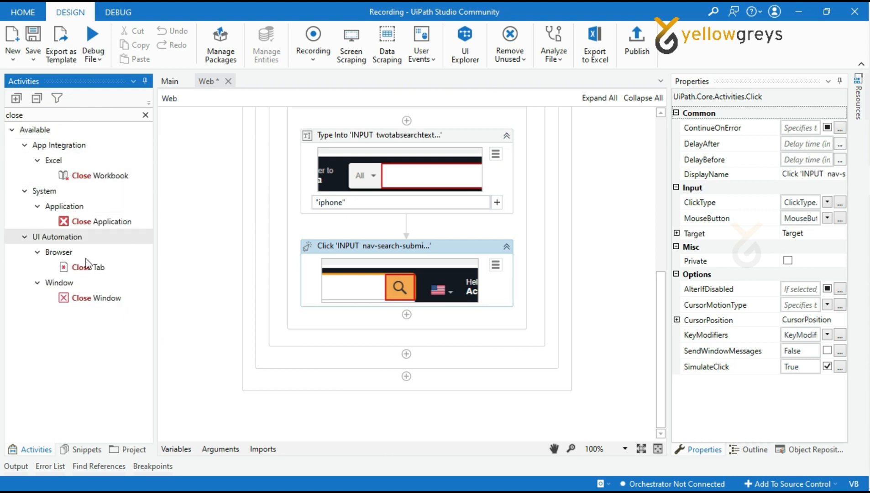
pyautogui.moveTo(88, 270); pyautogui.dragTo(355, 330)
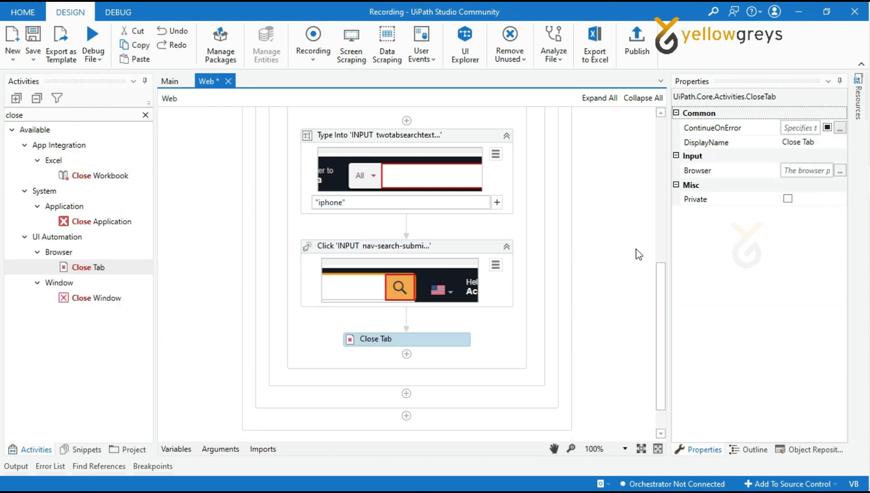